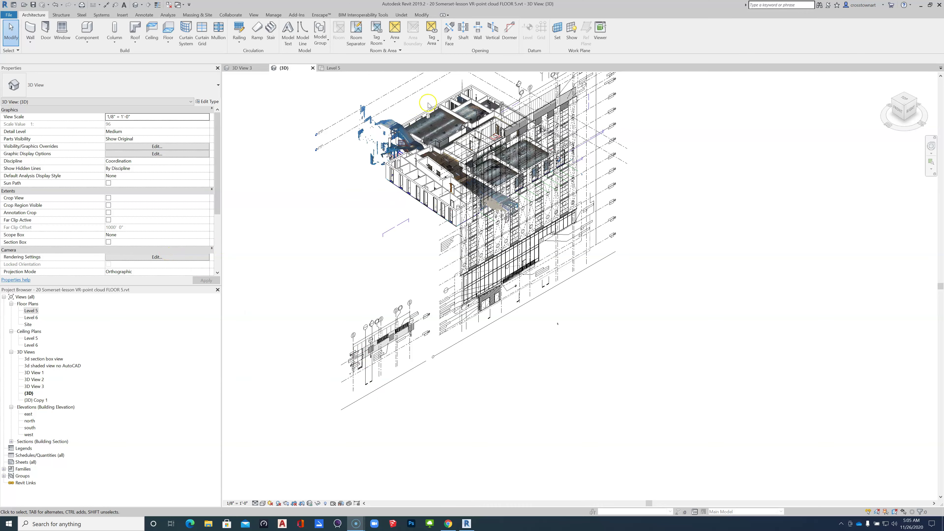
# - Zoom into Revit's 3D view and bring up the application menu with its recent documents
pyautogui.scroll(3, 428, 105)
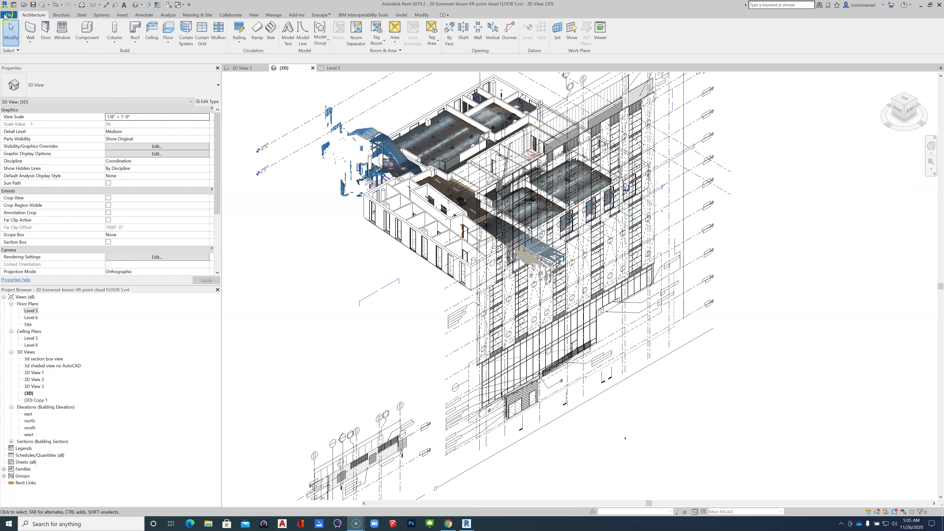
pyautogui.click(8, 16)
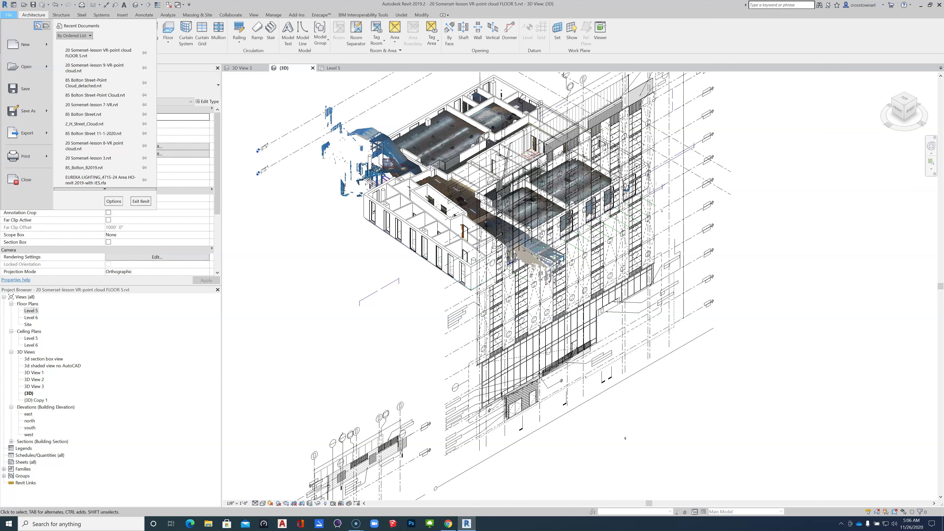
# - Start a DWG export of the current 3D view via Export > CAD Formats > DWG
pyautogui.moveTo(40, 111)
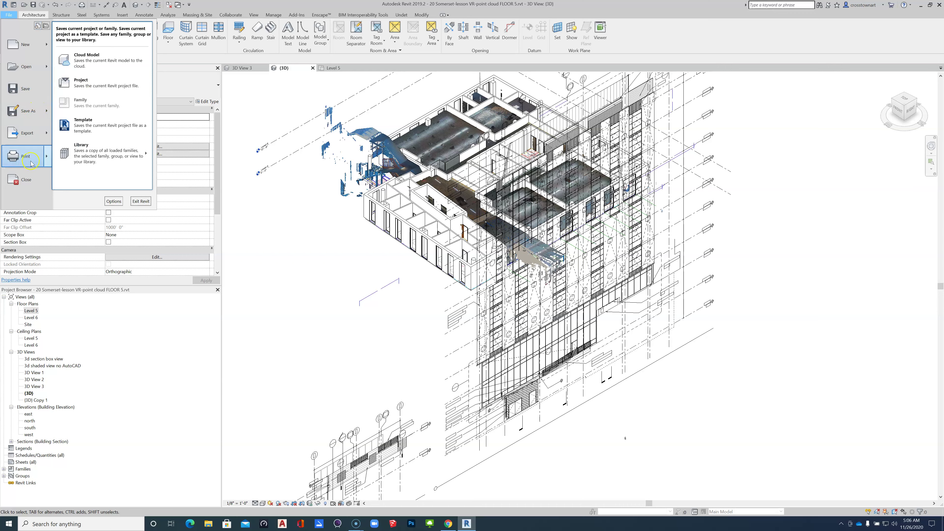
pyautogui.moveTo(37, 137)
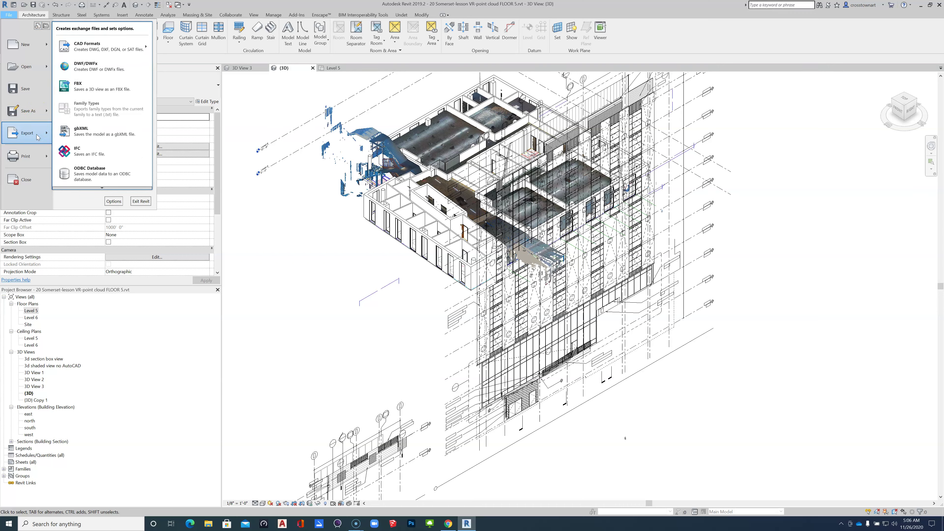
pyautogui.click(132, 48)
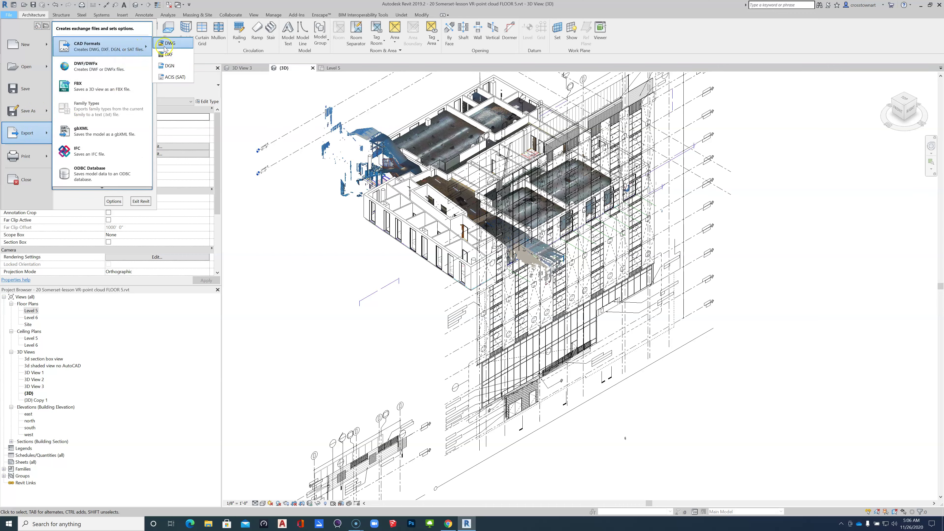
pyautogui.click(166, 43)
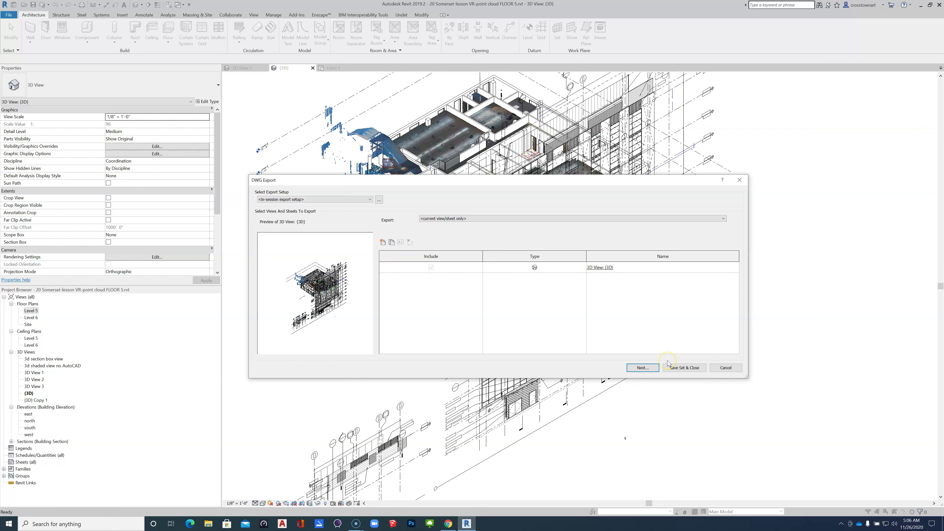
# - Save the {3D} view as an AutoCAD 2018 DWG in the 20 Somerset folder
pyautogui.click(653, 368)
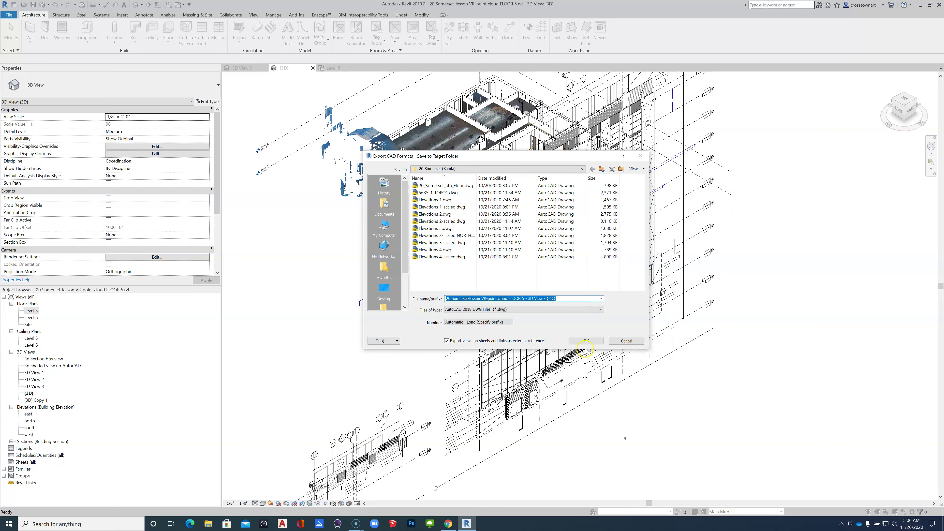
pyautogui.click(538, 311)
pyautogui.click(506, 322)
pyautogui.click(587, 341)
pyautogui.click(586, 341)
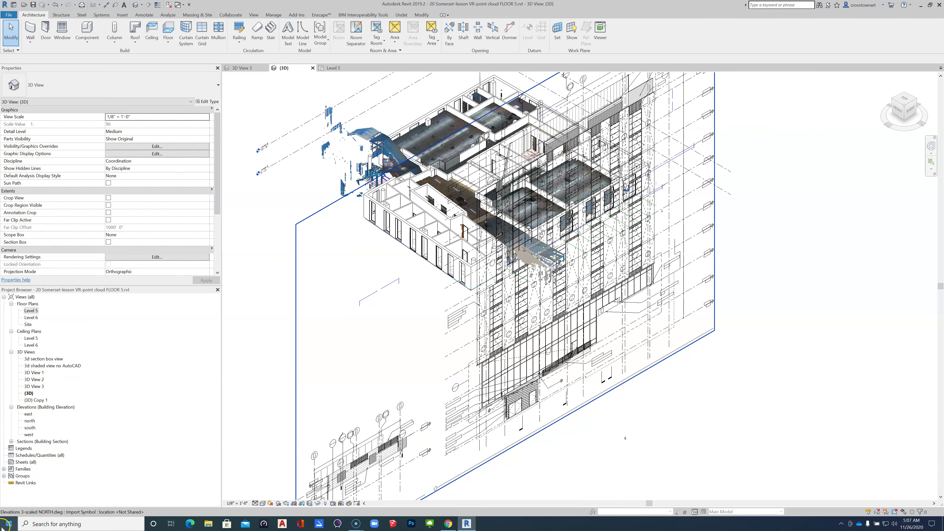
# - Launch SketchUp 2020 from its Start menu program folder to reach the Welcome window
pyautogui.click(8, 523)
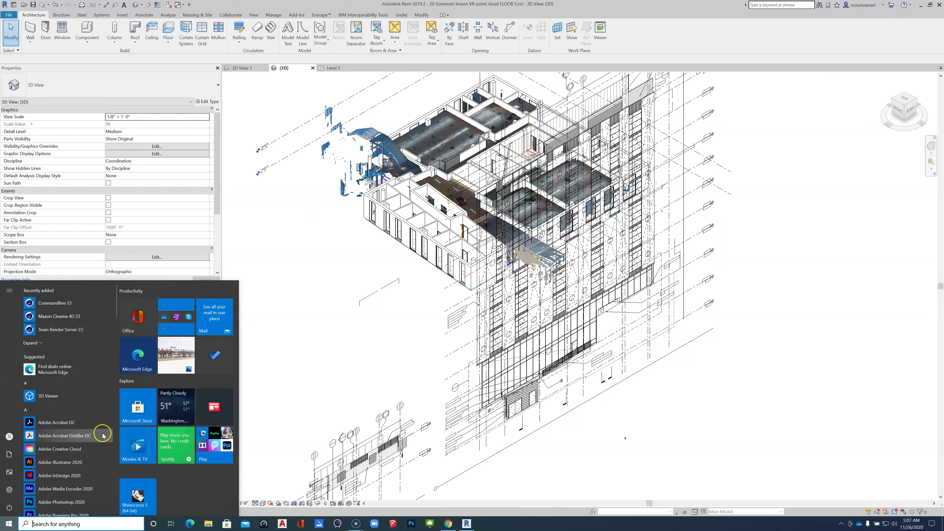
pyautogui.scroll(-10, 101, 432)
pyautogui.scroll(-5, 101, 432)
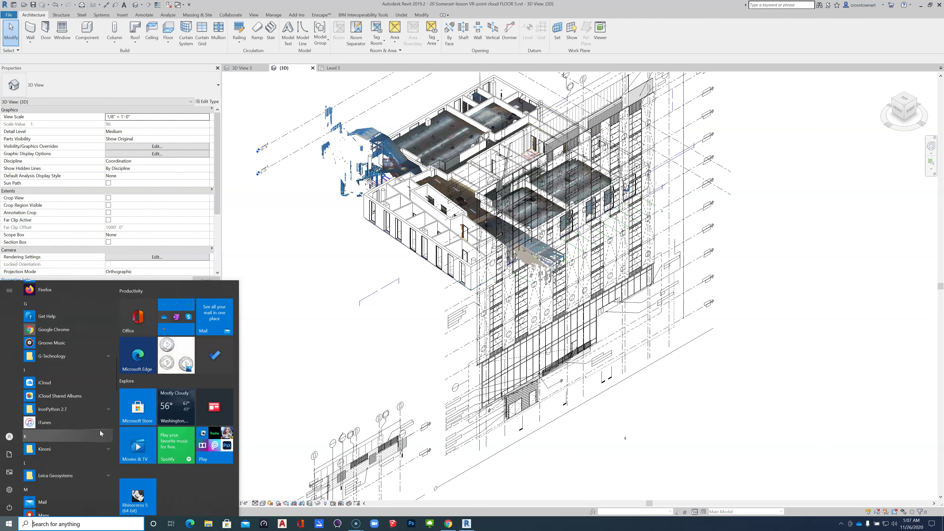
pyautogui.scroll(-5, 101, 433)
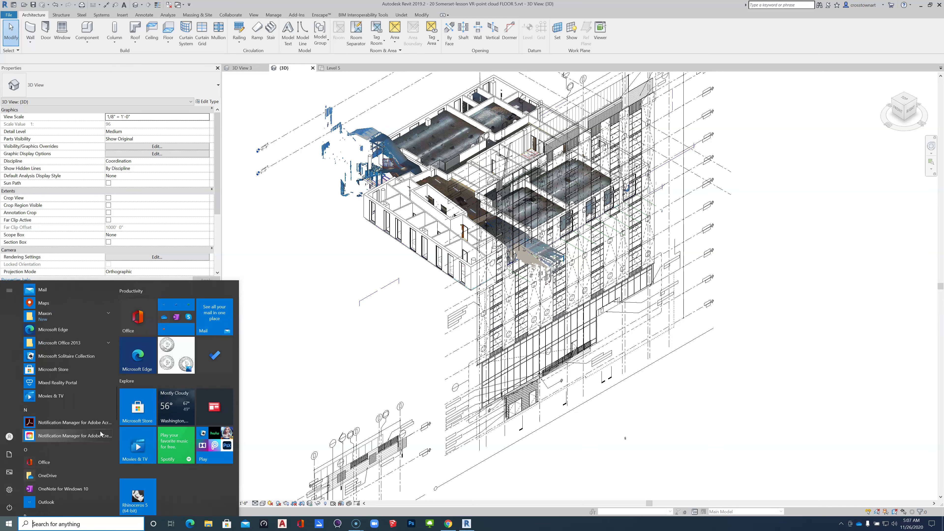
pyautogui.scroll(-5, 101, 433)
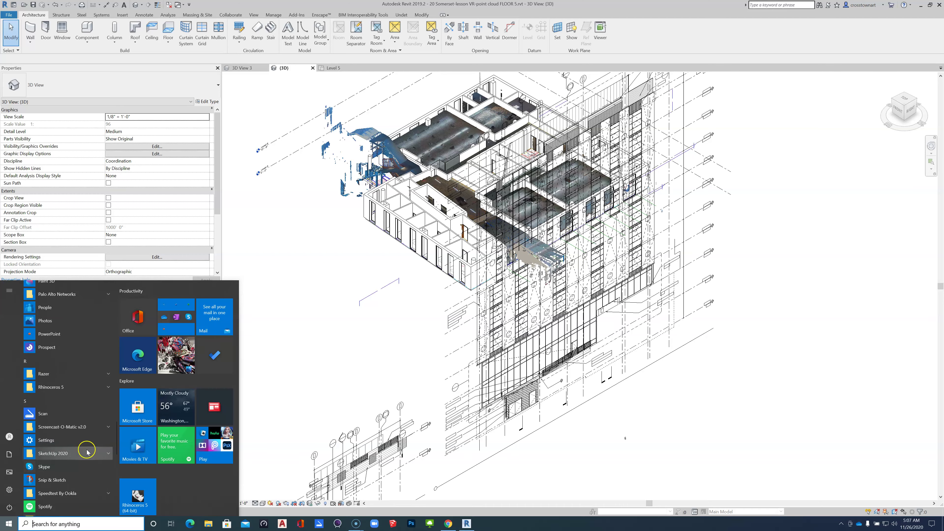
pyautogui.click(87, 452)
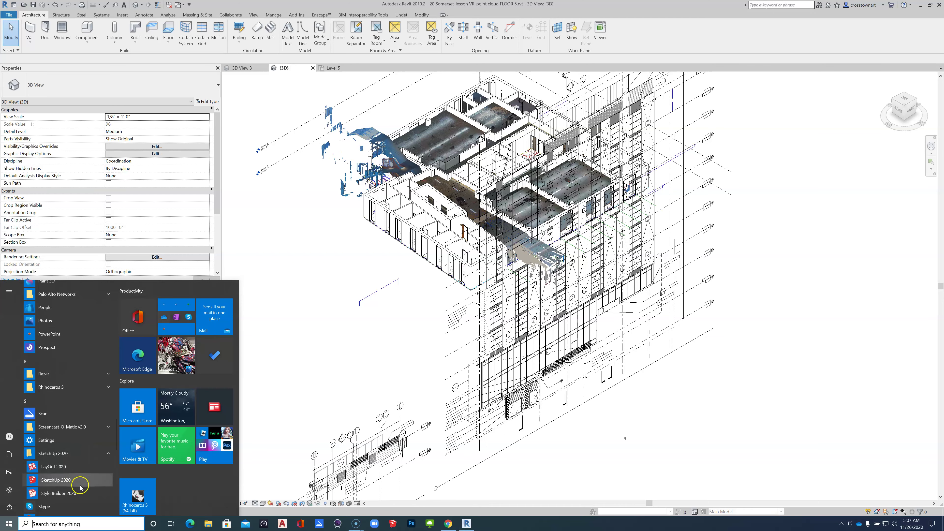
pyautogui.click(76, 481)
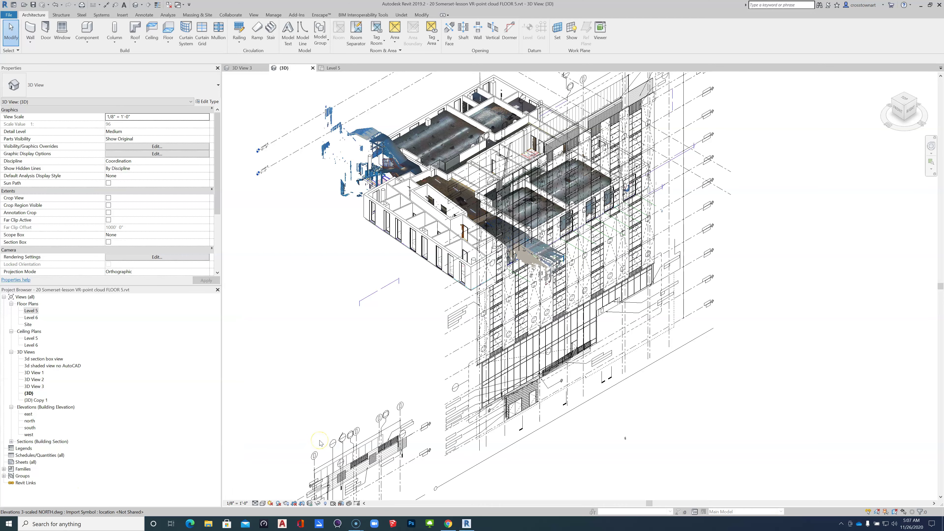
pyautogui.click(342, 426)
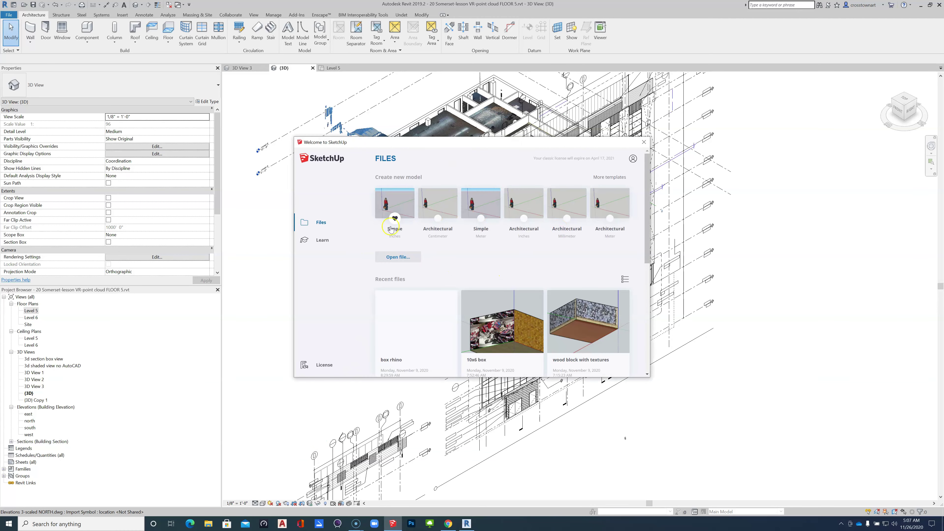
# - Pick the Simple Inches template and decline the Undet update offer
pyautogui.click(394, 219)
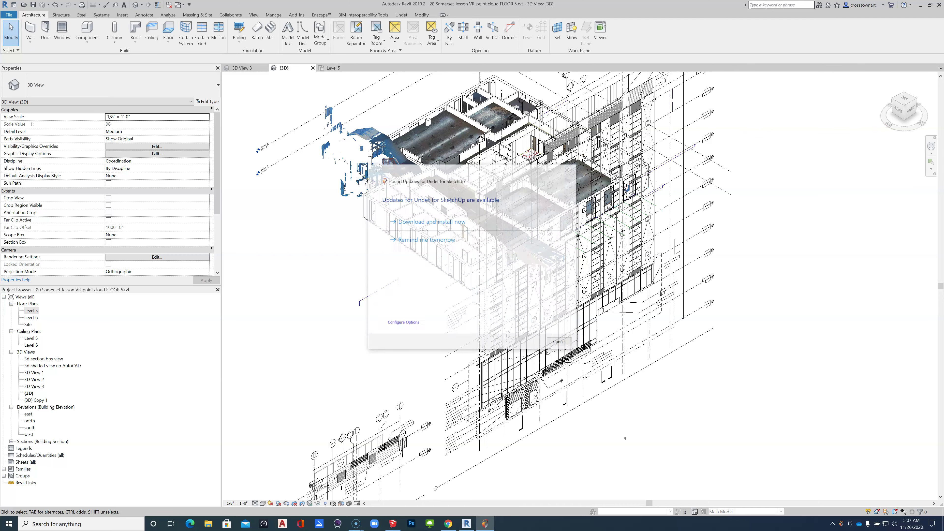
pyautogui.click(568, 169)
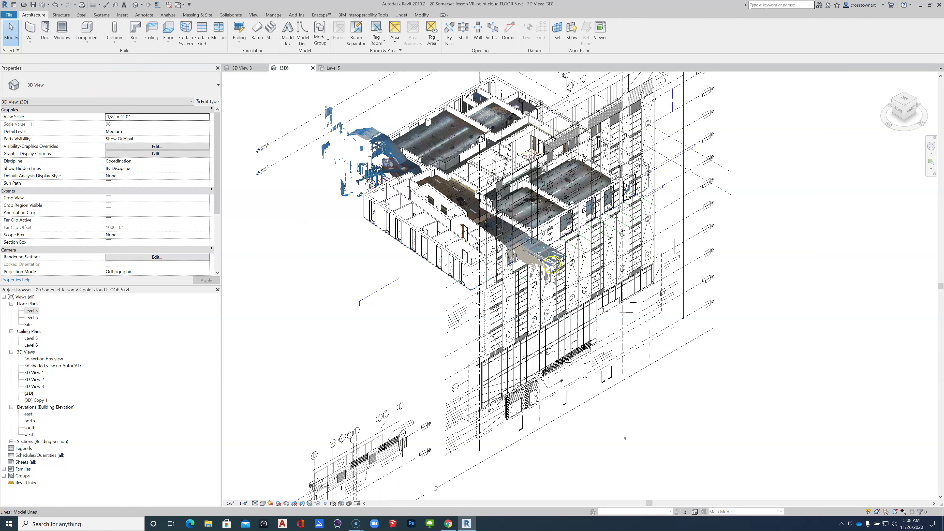
# - Relaunch SketchUp 2020 from the SketchUp 2020 folder in the Start menu
pyautogui.click(9, 524)
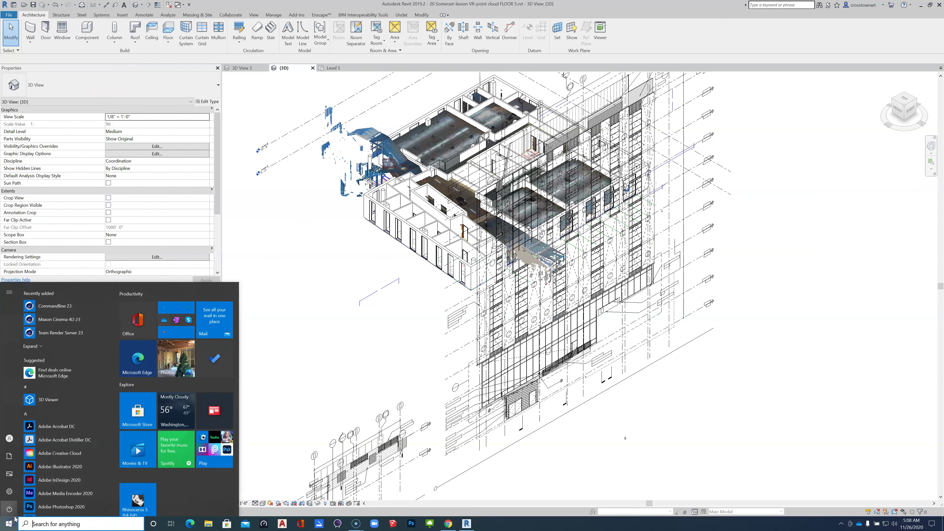
pyautogui.scroll(-10, 62, 435)
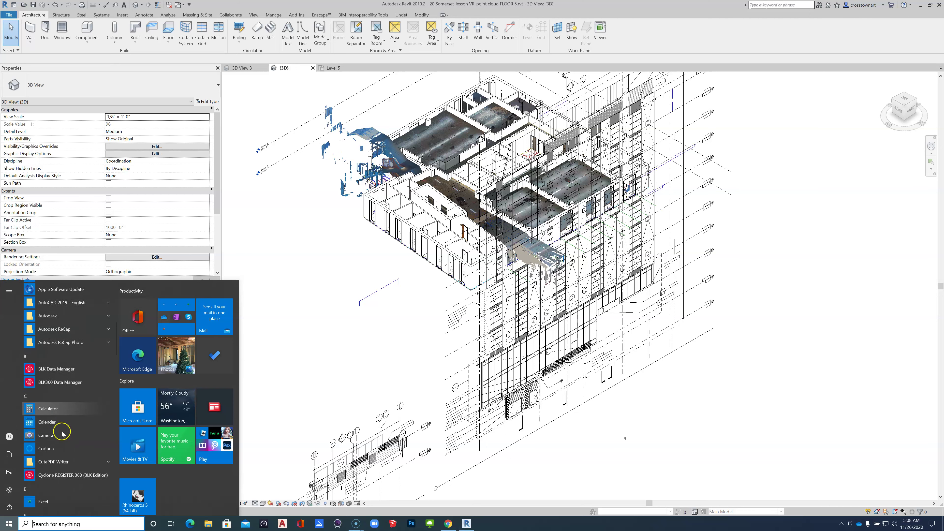
pyautogui.scroll(-10, 61, 434)
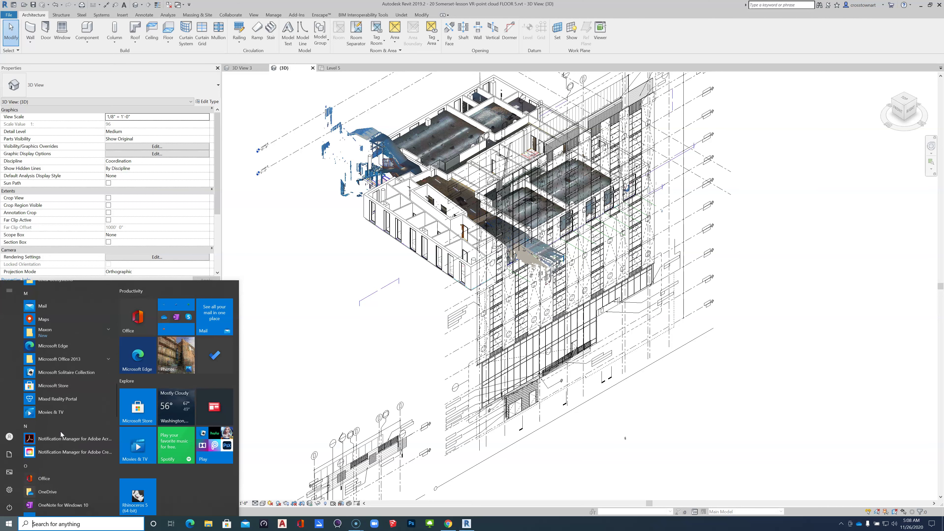
pyautogui.scroll(-5, 61, 436)
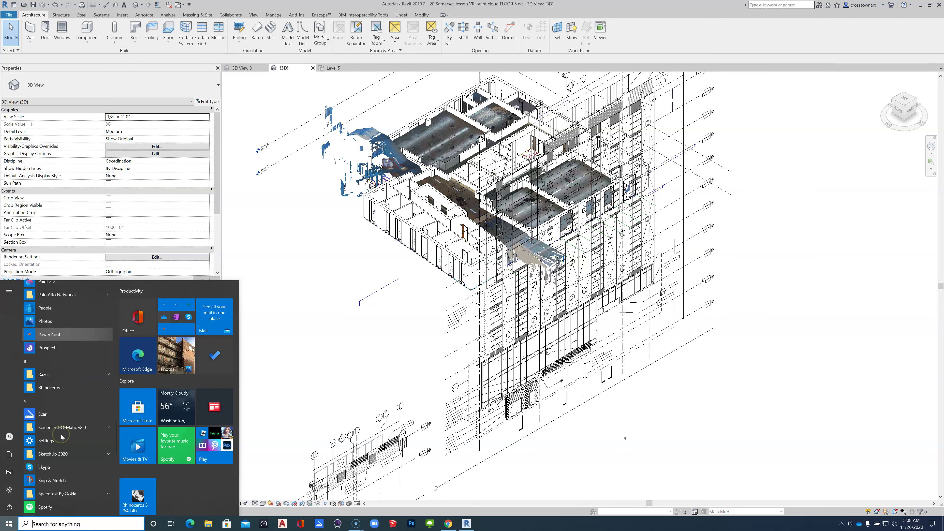
pyautogui.scroll(-2, 61, 437)
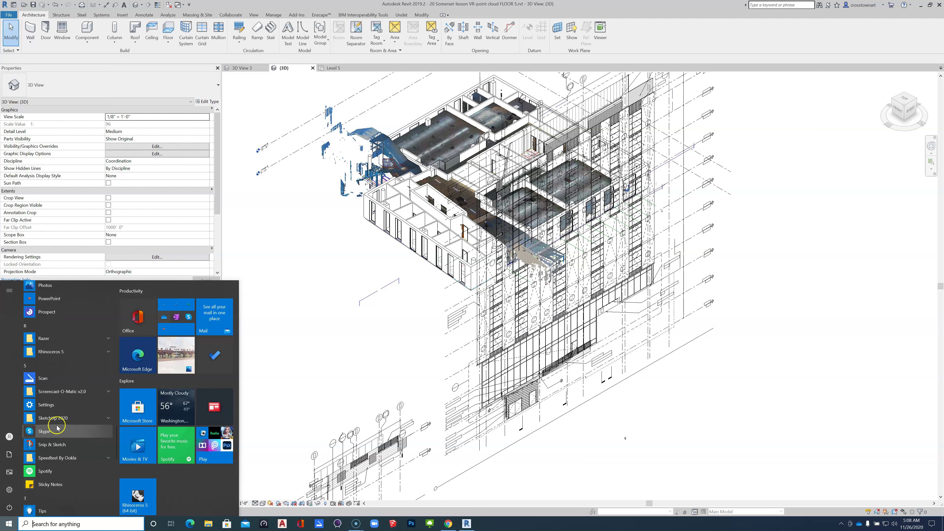
pyautogui.click(56, 417)
pyautogui.click(56, 445)
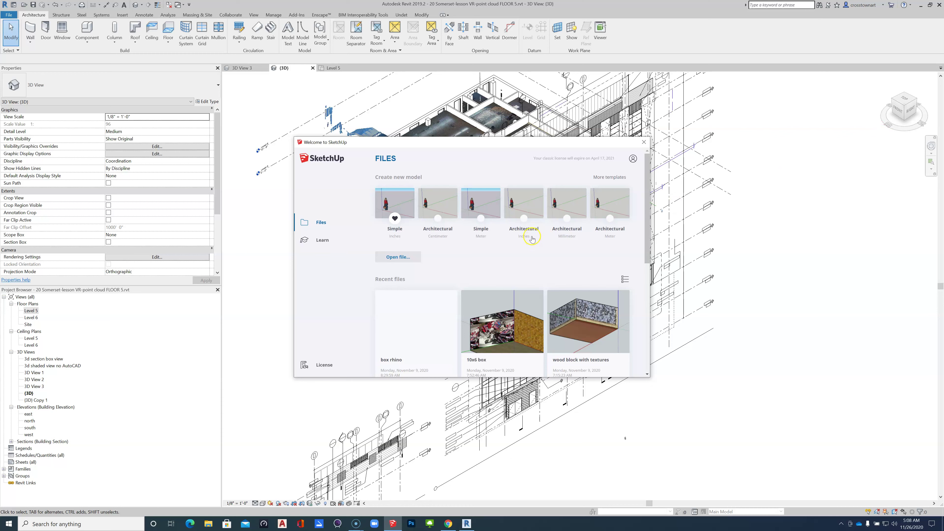
# - Start an Untitled model from the Architectural Inches template and maximize the SketchUp window
pyautogui.click(533, 203)
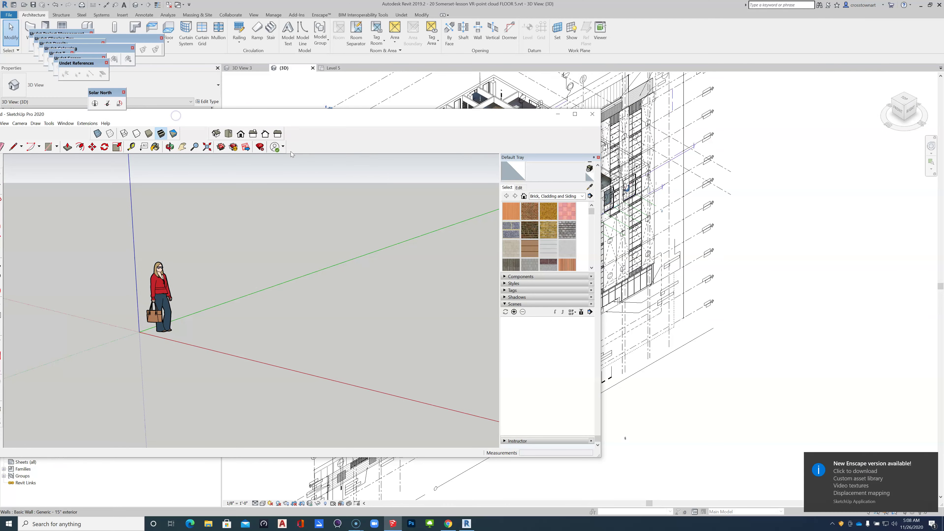
pyautogui.moveTo(289, 113); pyautogui.dragTo(425, 107)
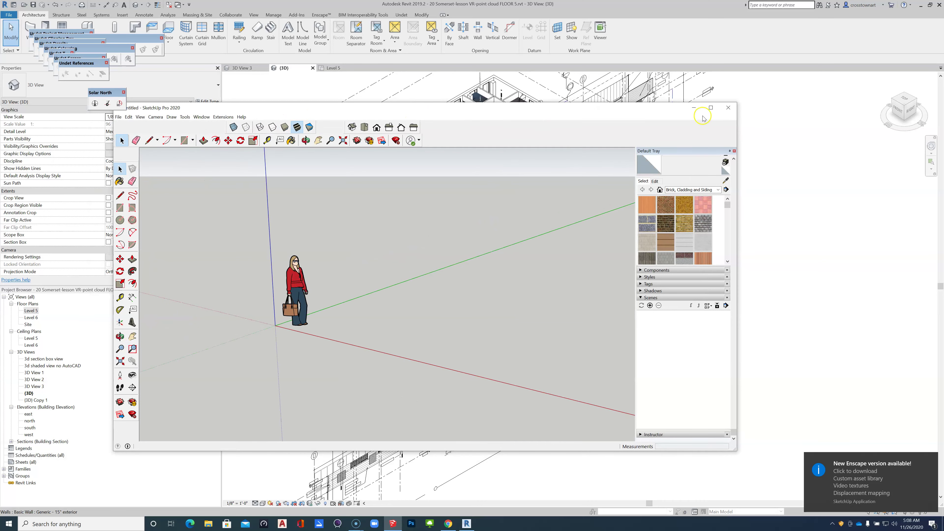
pyautogui.click(711, 107)
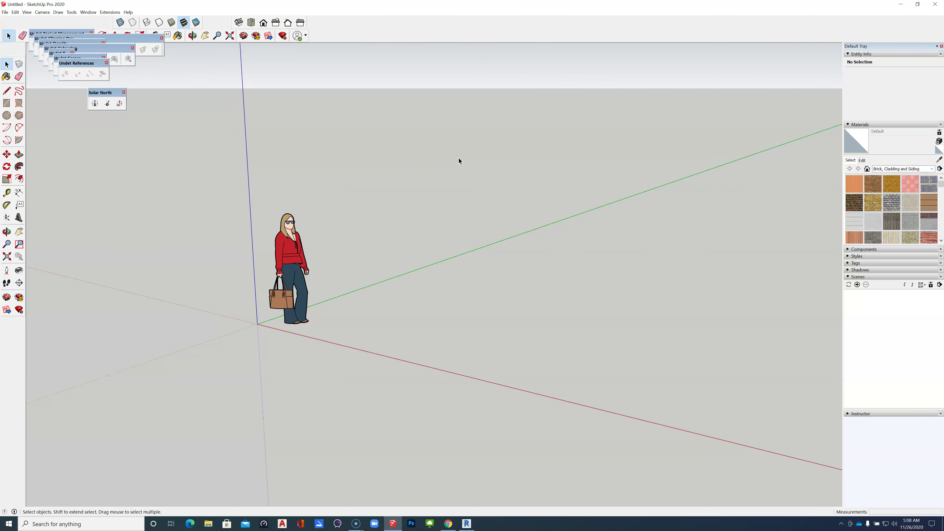
pyautogui.click(247, 171)
pyautogui.click(6, 13)
# - Bring up the Import file dialog and browse through the folder list
pyautogui.click(7, 15)
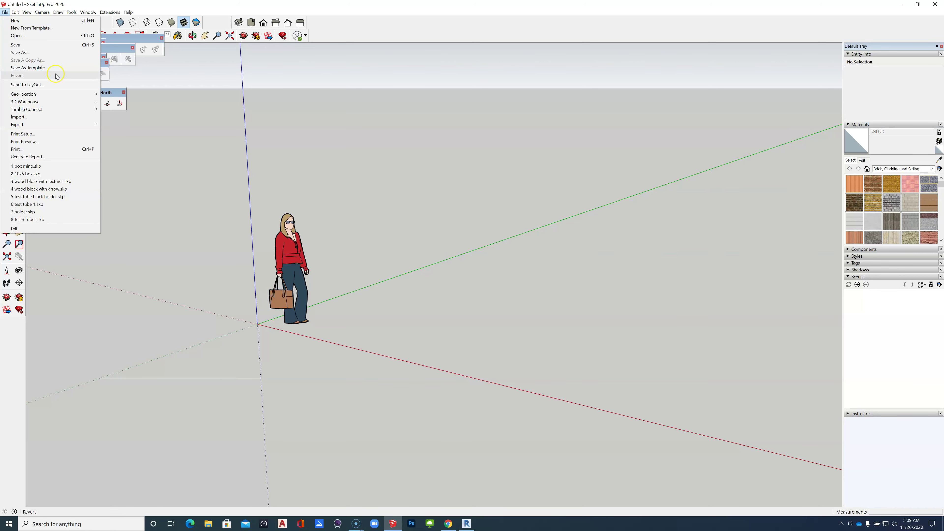
pyautogui.click(79, 116)
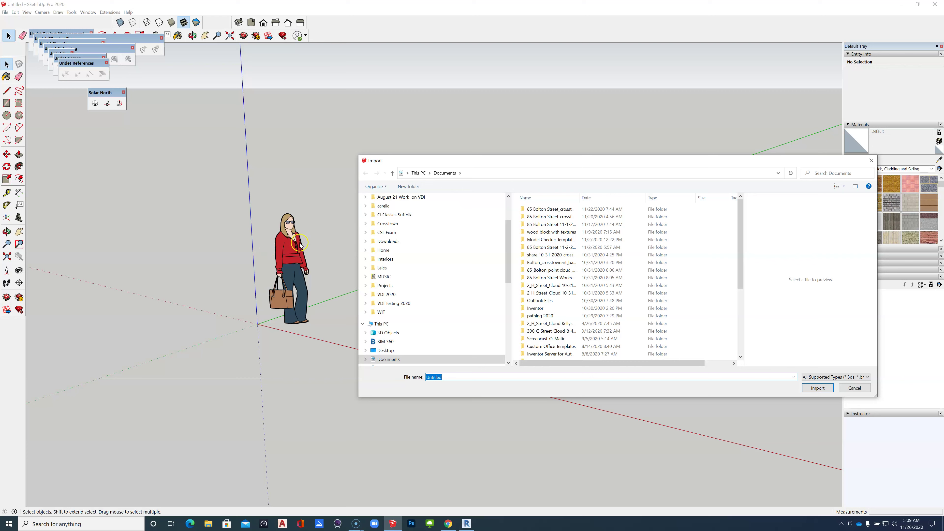
pyautogui.click(286, 249)
pyautogui.click(723, 227)
pyautogui.click(511, 263)
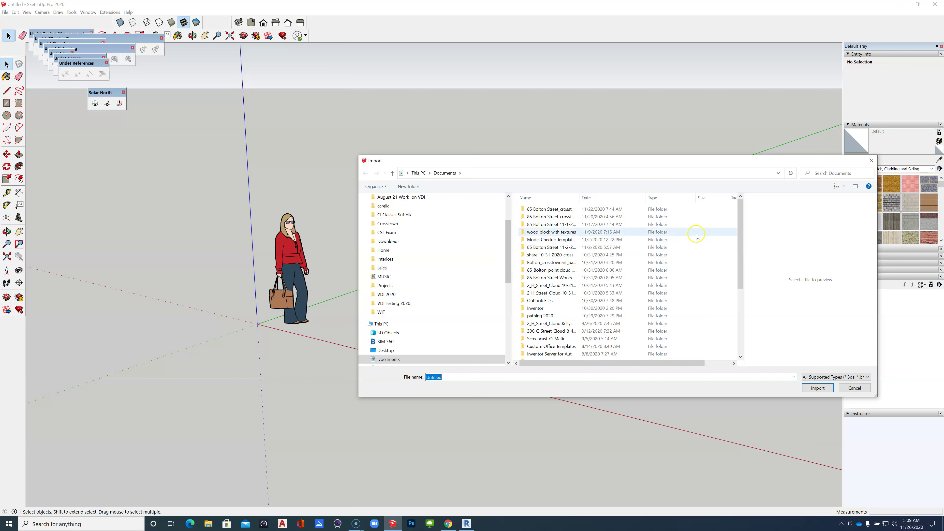
pyautogui.click(742, 218)
pyautogui.moveTo(742, 218); pyautogui.dragTo(745, 305)
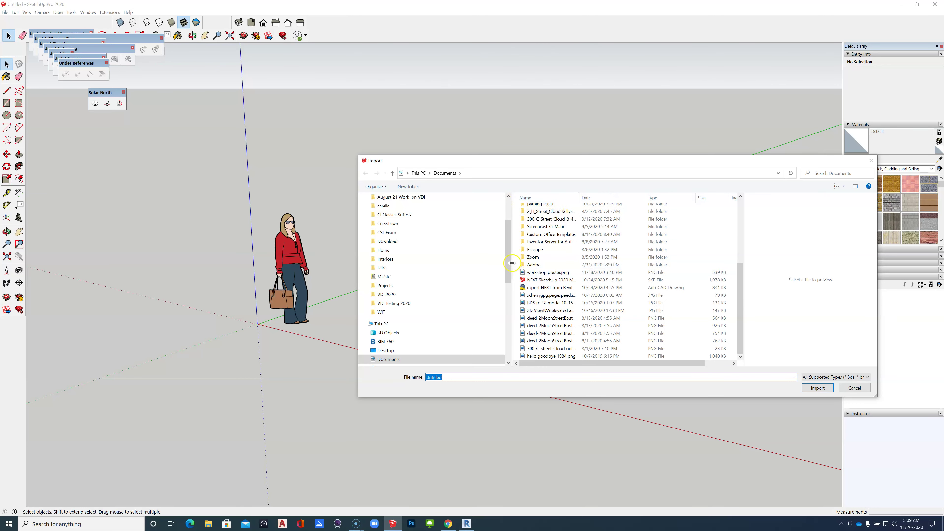
pyautogui.moveTo(508, 262); pyautogui.dragTo(507, 353)
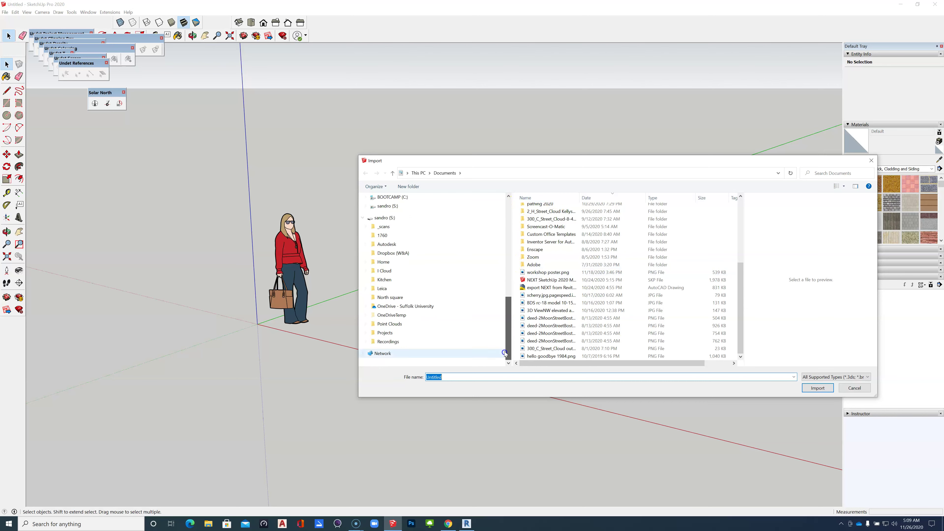
# - Import the FLOOR 5 3D View DWG from S: > Projects > 20 Somerset
pyautogui.click(415, 218)
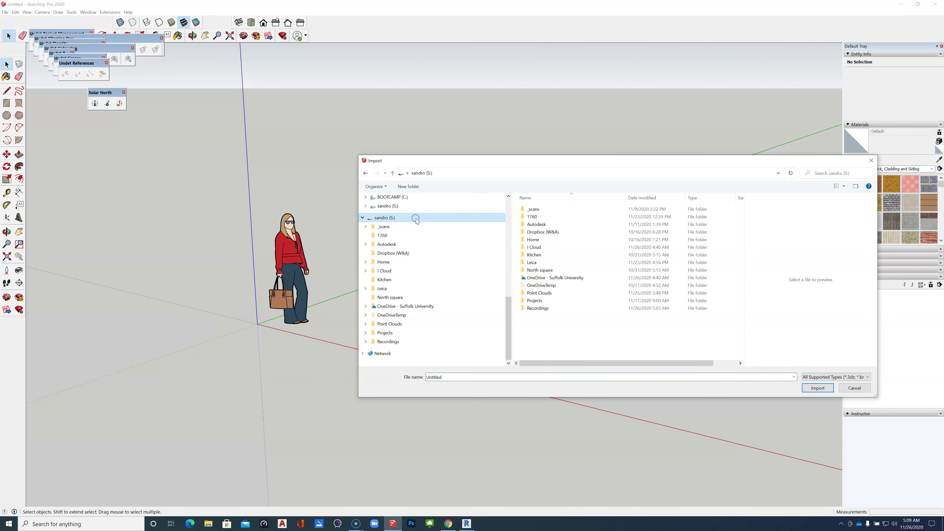
pyautogui.doubleClick(567, 300)
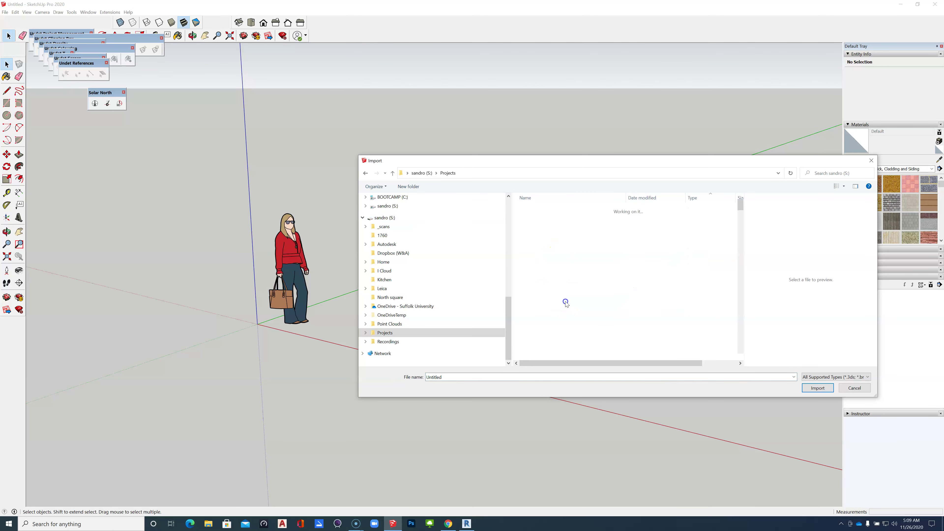
pyautogui.scroll(-3, 579, 276)
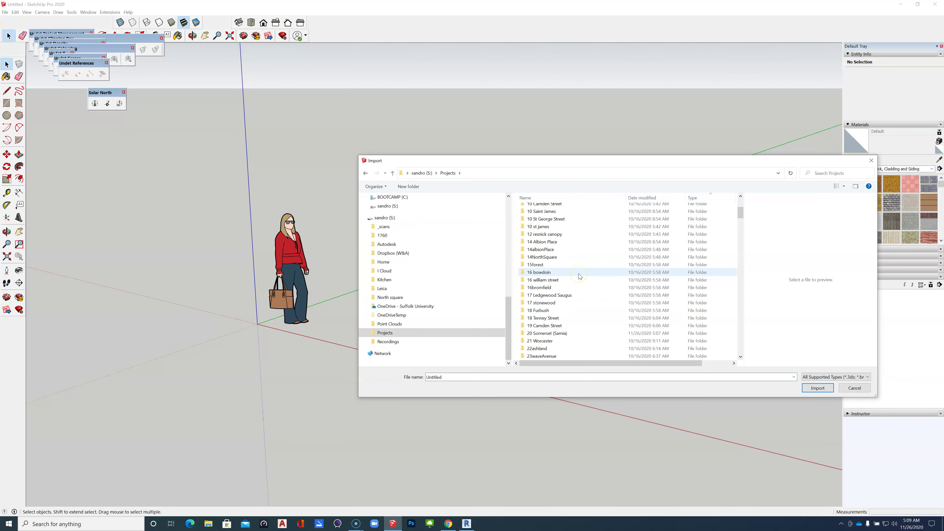
pyautogui.scroll(-2, 579, 276)
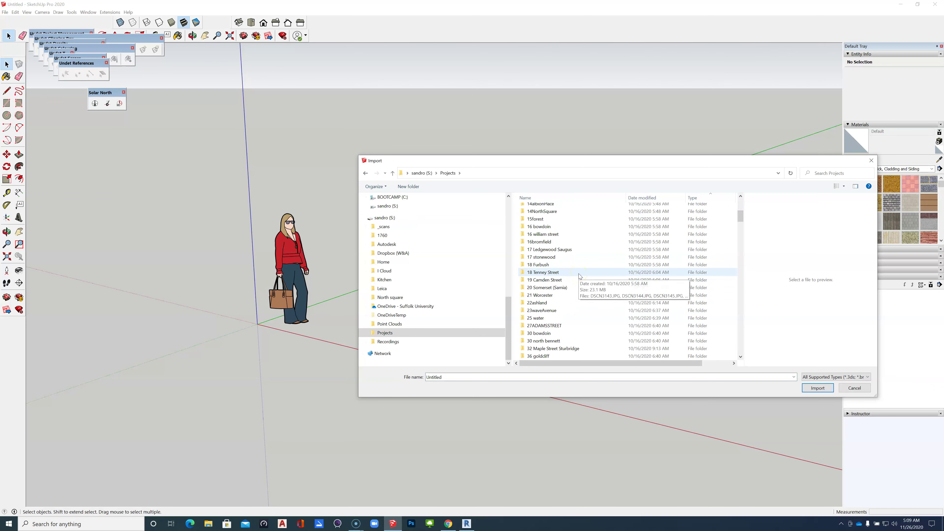
pyautogui.doubleClick(557, 288)
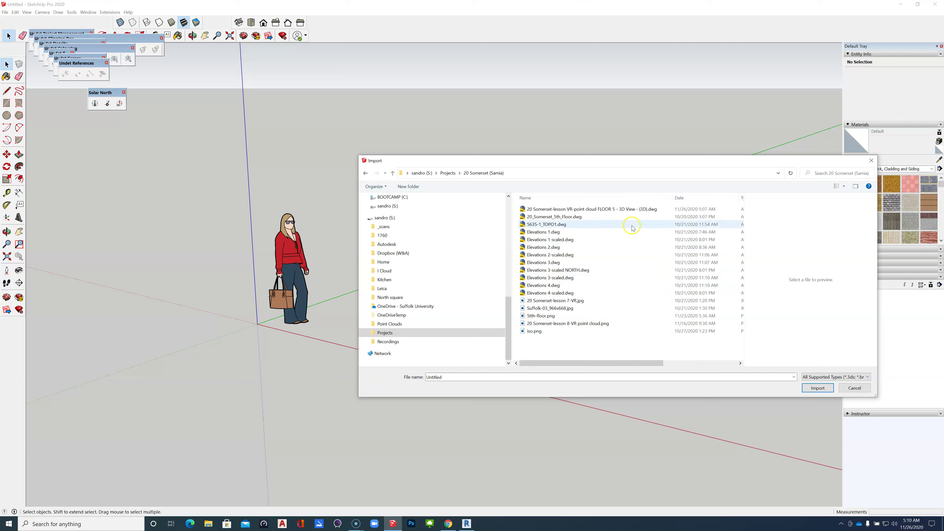
pyautogui.click(629, 208)
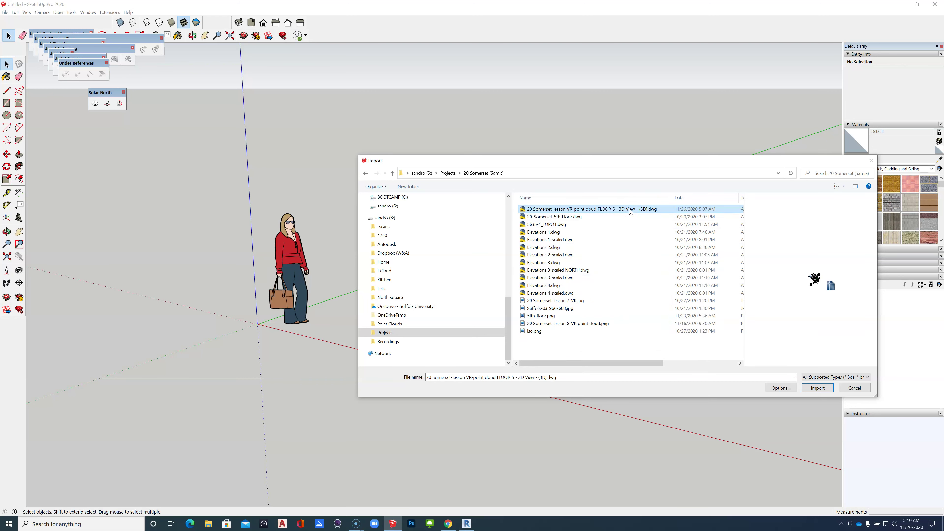
pyautogui.click(816, 388)
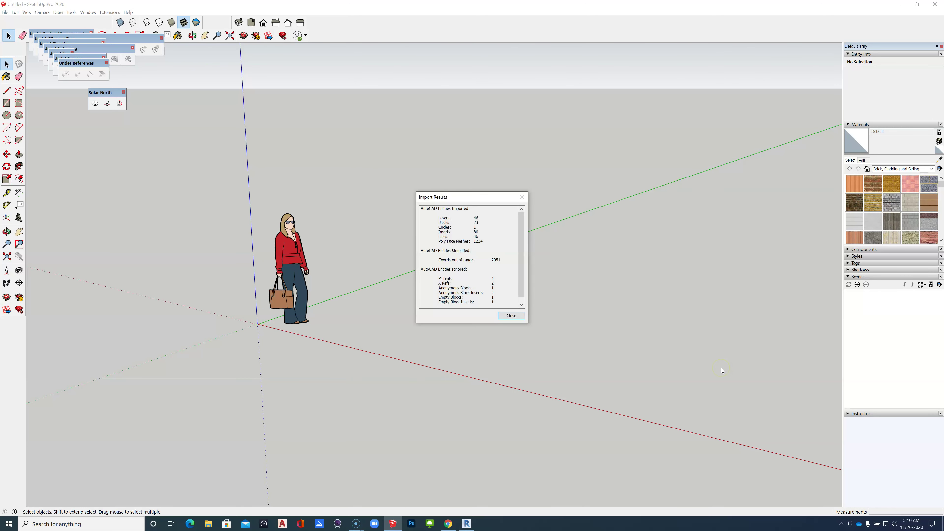
# - Close the Import Results report (46 layers, 23 blocks) and zoom out to the model
pyautogui.click(511, 315)
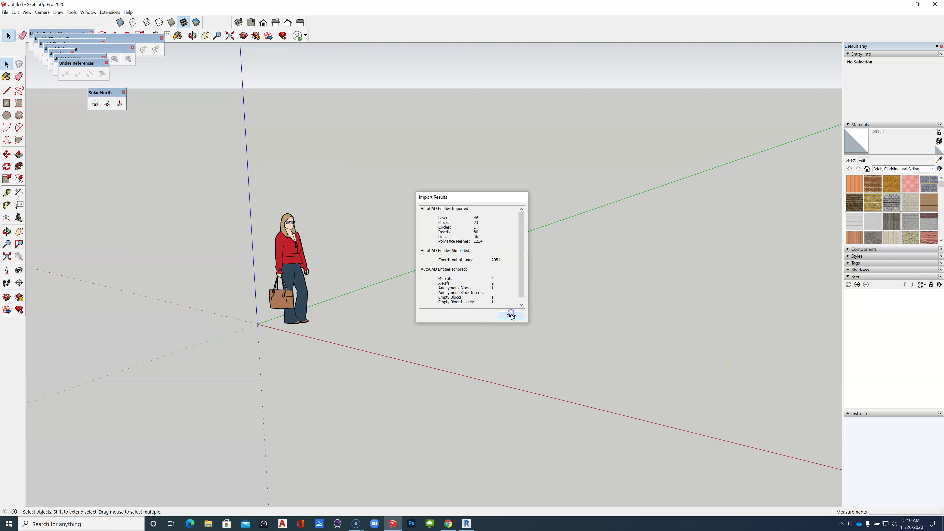
pyautogui.scroll(-3, 453, 331)
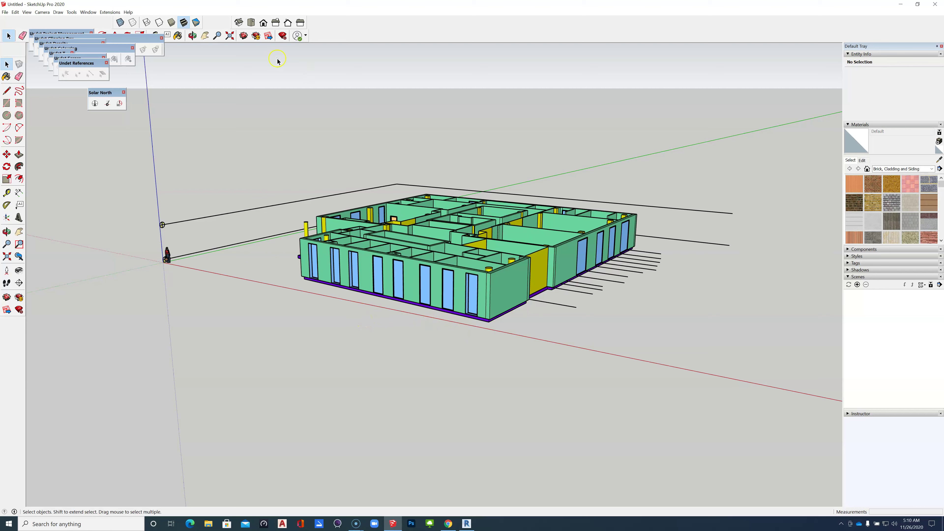
# - Switch the camera from perspective to Parallel Projection
pyautogui.click(72, 12)
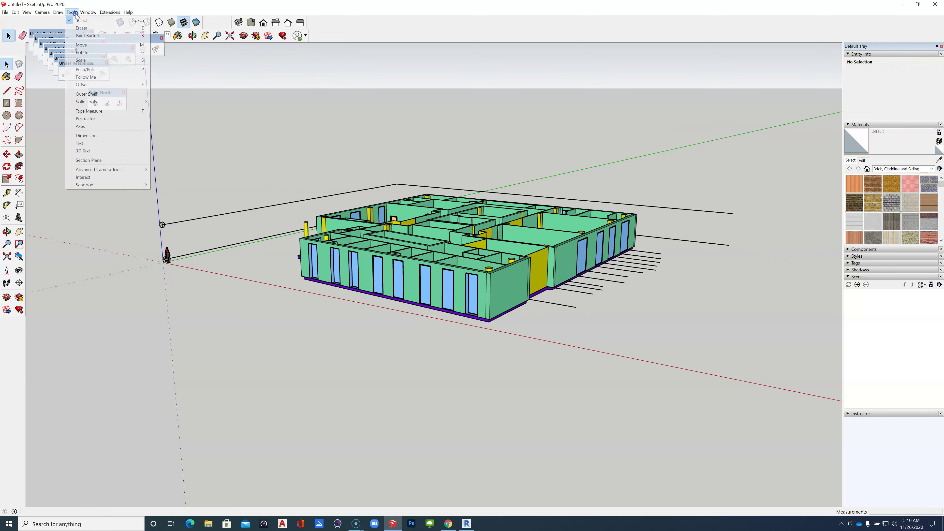
pyautogui.moveTo(25, 18)
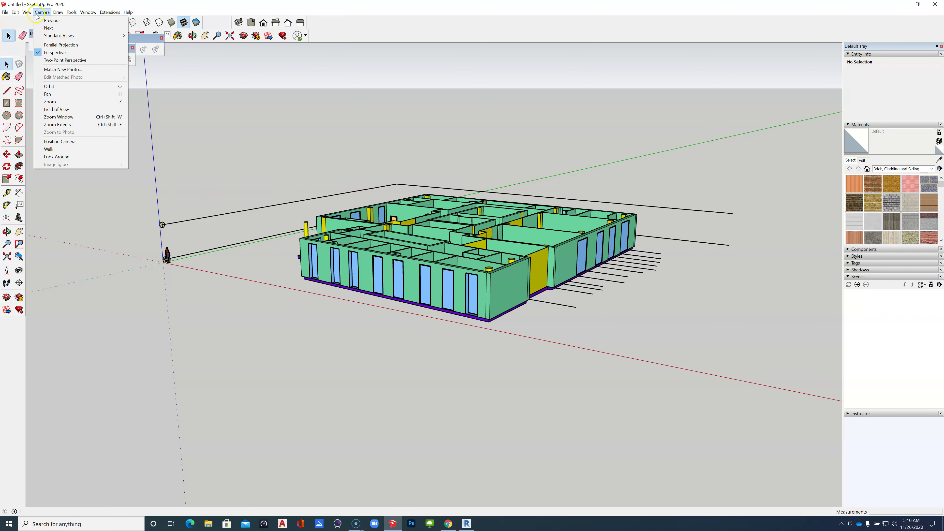
pyautogui.click(82, 46)
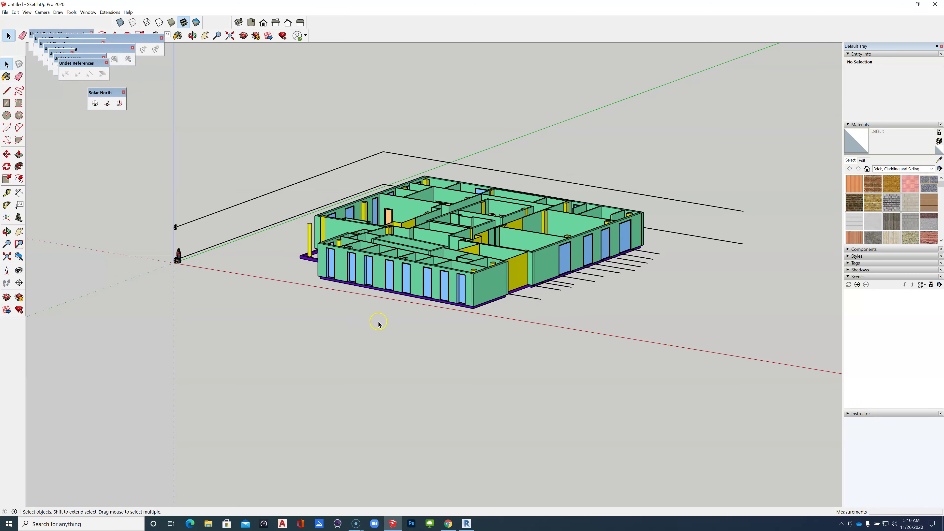
pyautogui.scroll(2, 293, 301)
pyautogui.scroll(2, 295, 300)
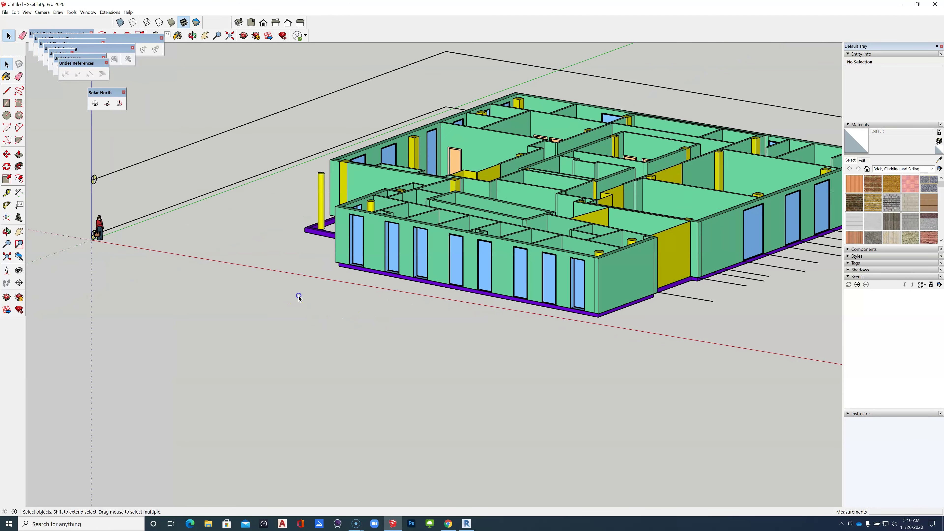
# - View the floor model from the Front, then orbit back to an oblique top view
pyautogui.moveTo(332, 301); pyautogui.dragTo(495, 204, button='middle')
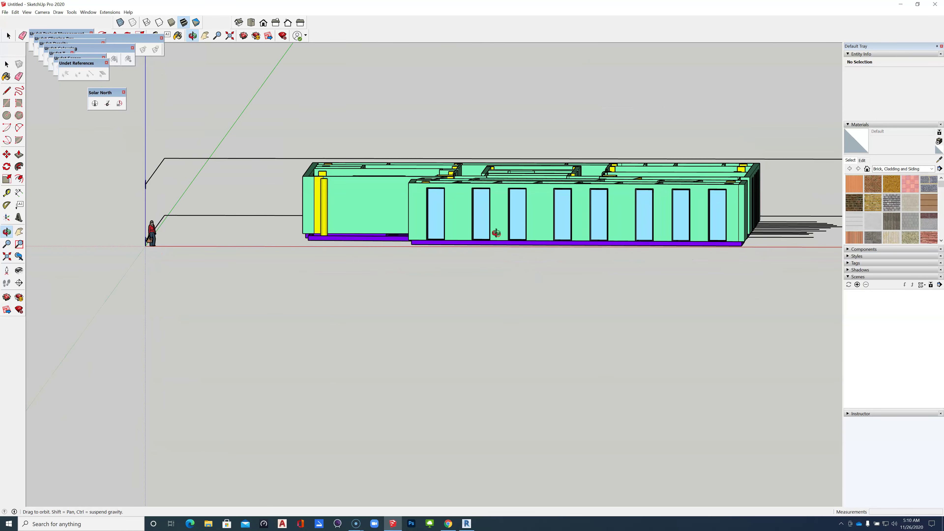
pyautogui.click(263, 23)
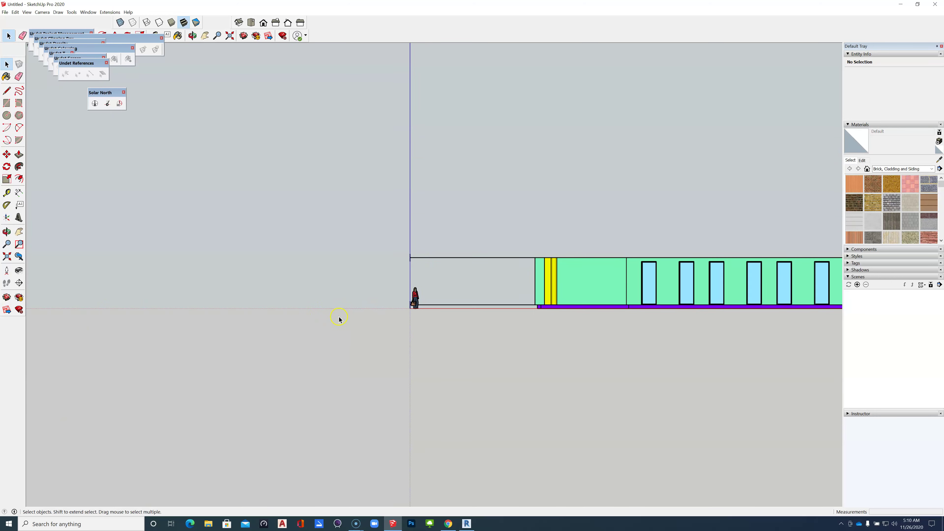
pyautogui.scroll(-1, 311, 322)
pyautogui.scroll(3, 738, 327)
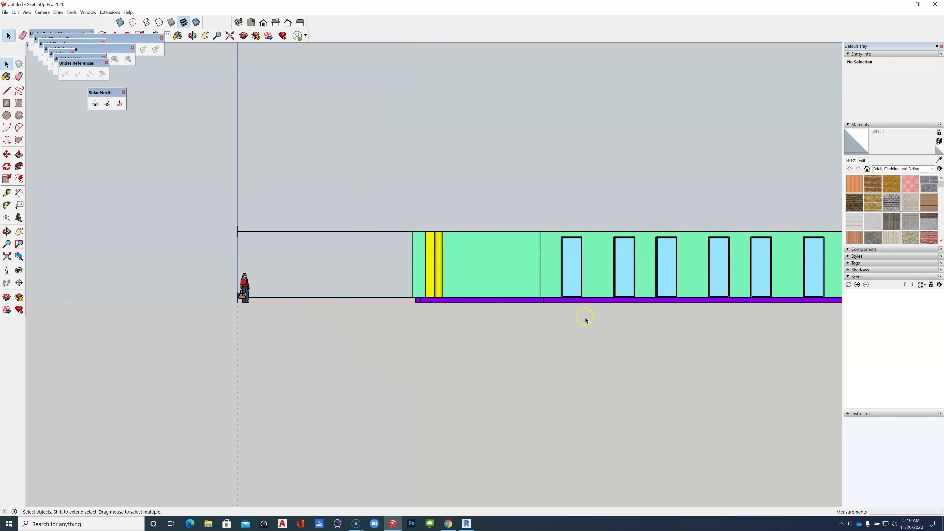
pyautogui.scroll(1, 584, 319)
pyautogui.scroll(-2, 208, 293)
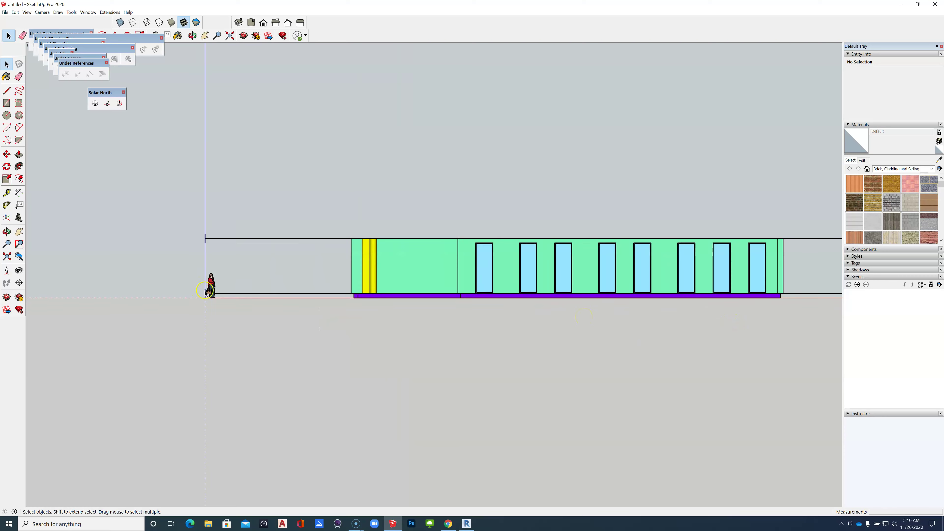
pyautogui.moveTo(558, 309); pyautogui.dragTo(500, 411, button='middle')
pyautogui.scroll(-2, 499, 412)
pyautogui.scroll(2, 684, 220)
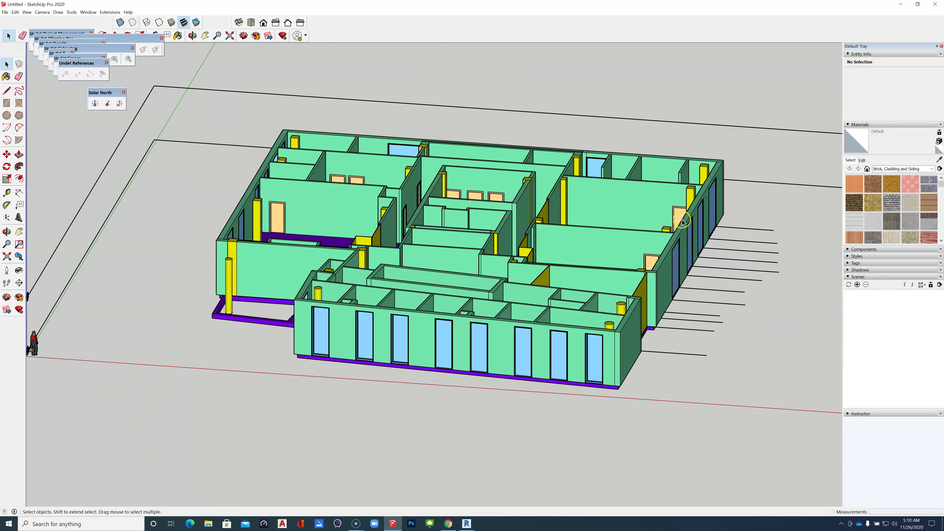
pyautogui.click(398, 290)
pyautogui.scroll(-3, 382, 265)
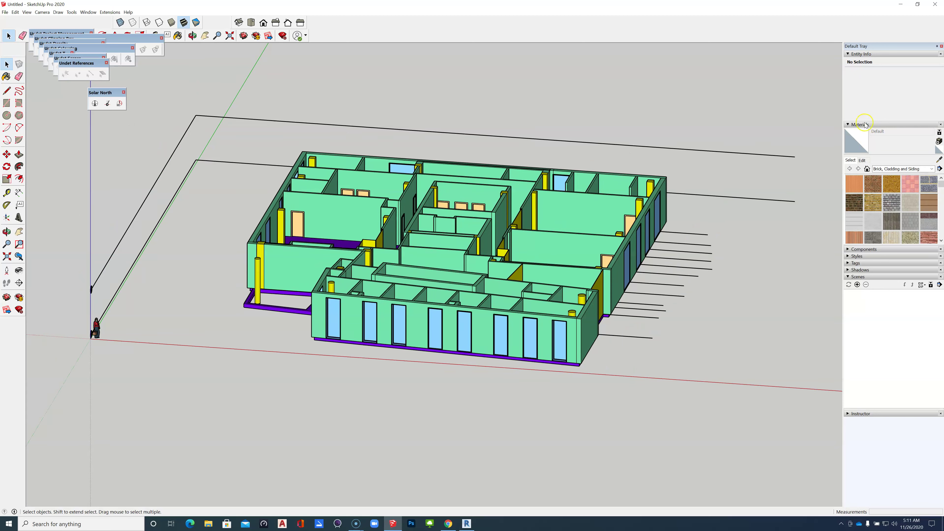
# - Collapse Materials and enlarge the Tags panel to list A-WALL, A-COLS, A-GLAZ, A-DOOR and A-FLOR
pyautogui.click(848, 124)
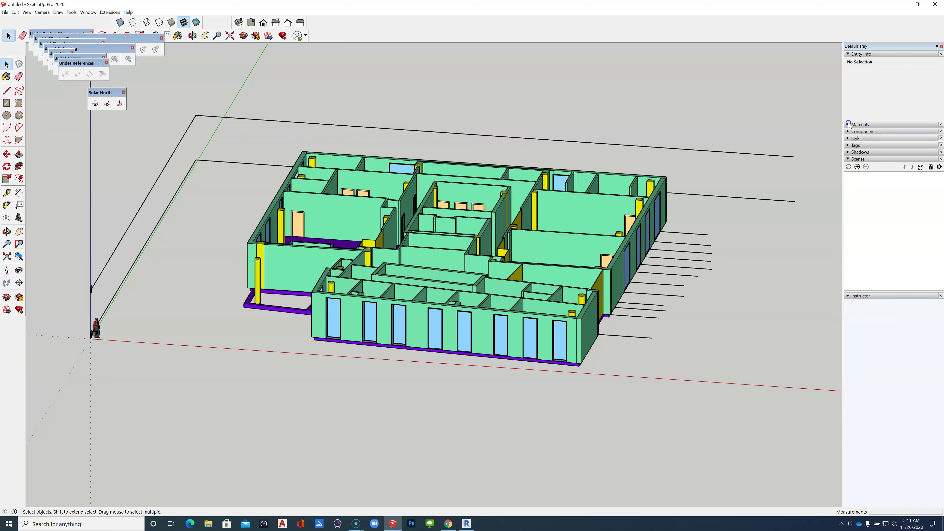
pyautogui.click(852, 145)
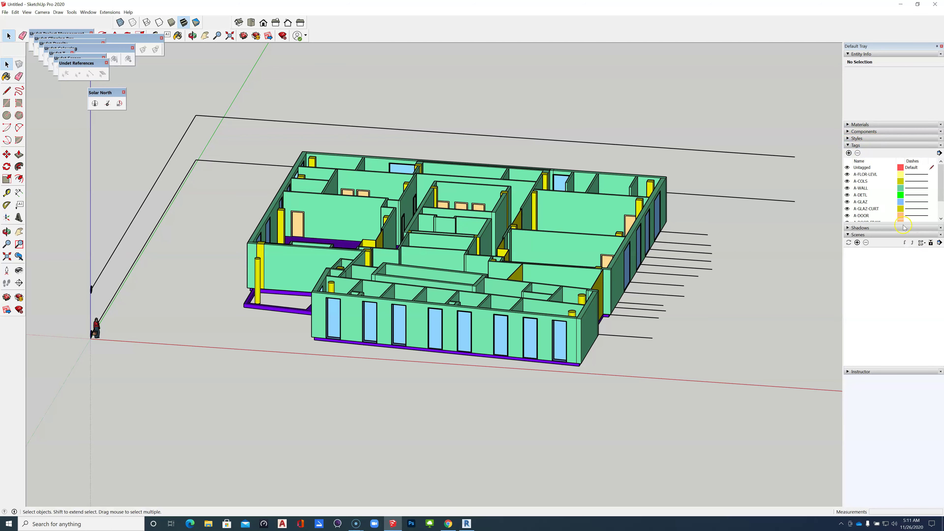
pyautogui.moveTo(903, 224); pyautogui.dragTo(896, 342)
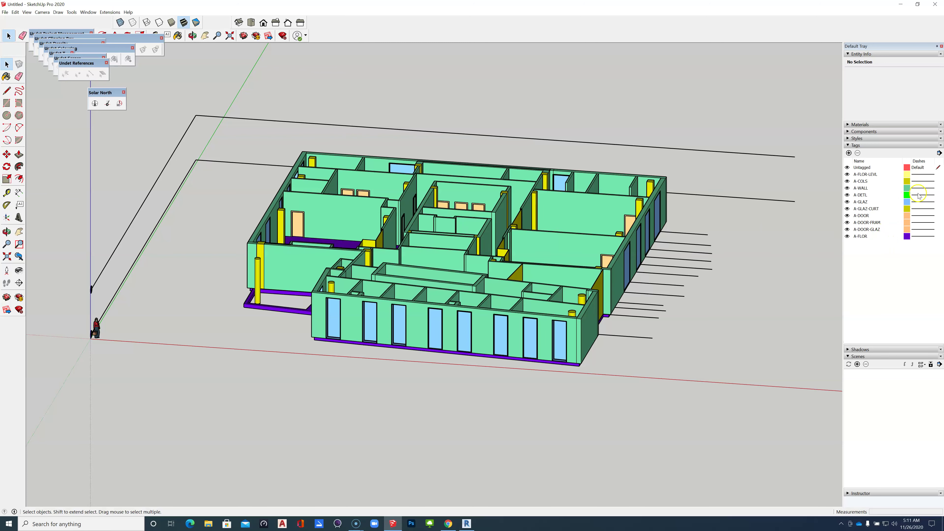
pyautogui.scroll(-3, 441, 287)
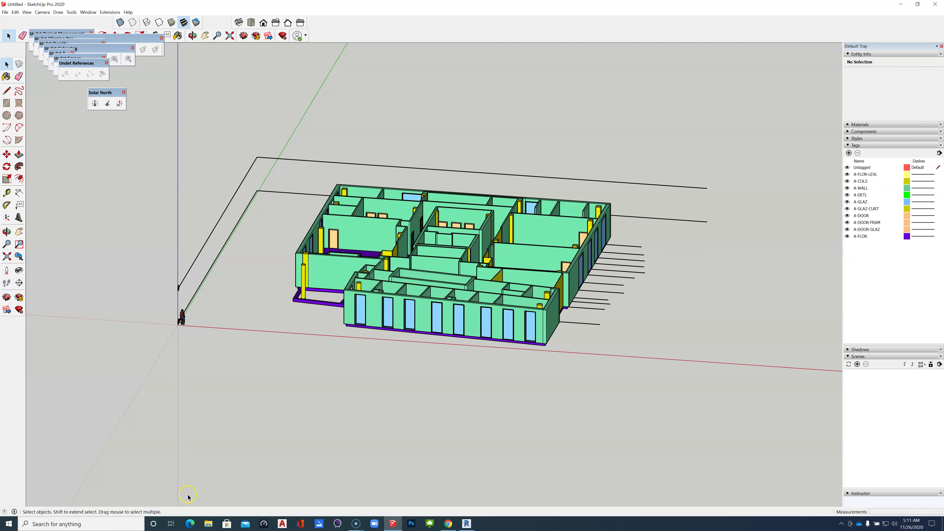
# - Bring Revit forward on the Somerset project's {3D} view with the building and point-cloud scan
pyautogui.click(466, 524)
pyautogui.scroll(3, 478, 236)
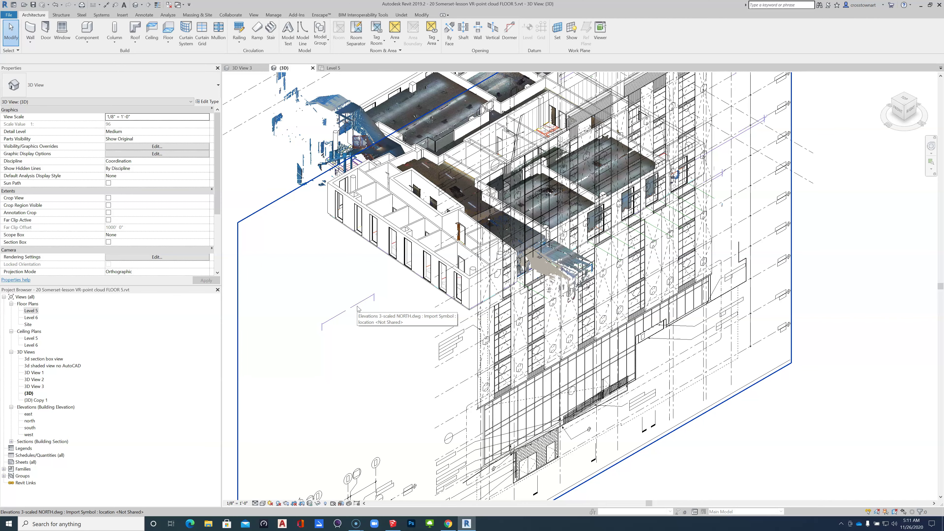
# - Zoom out in Revit's 3D view, then return to the colored SketchUp Floor 5 model
pyautogui.scroll(-1, 537, 326)
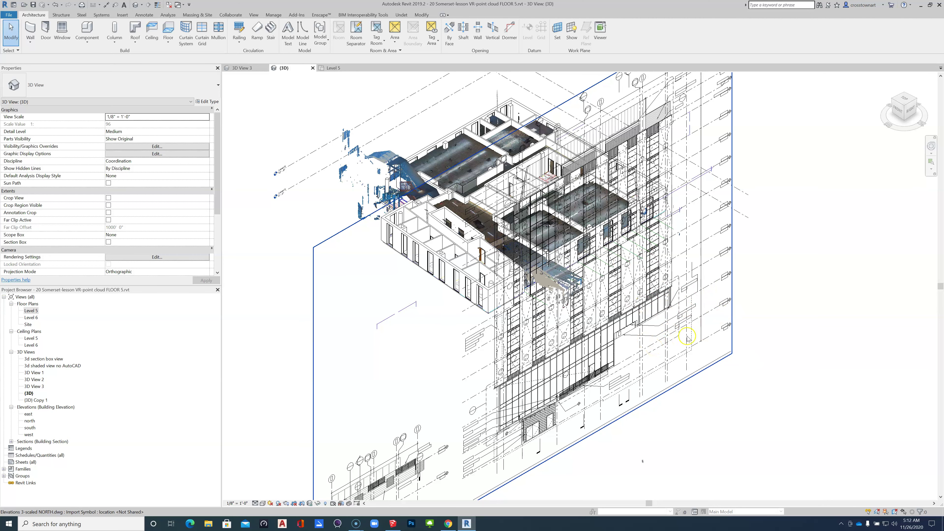
pyautogui.click(501, 461)
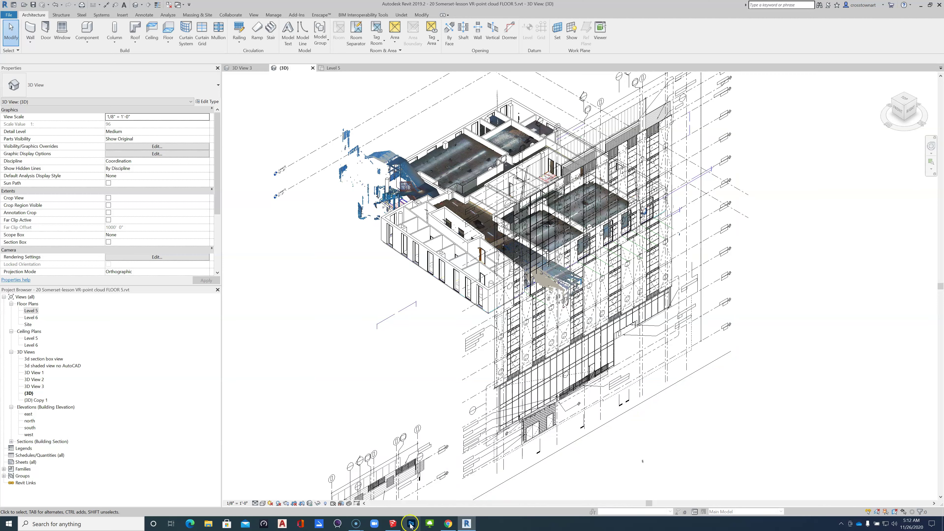
pyautogui.click(391, 524)
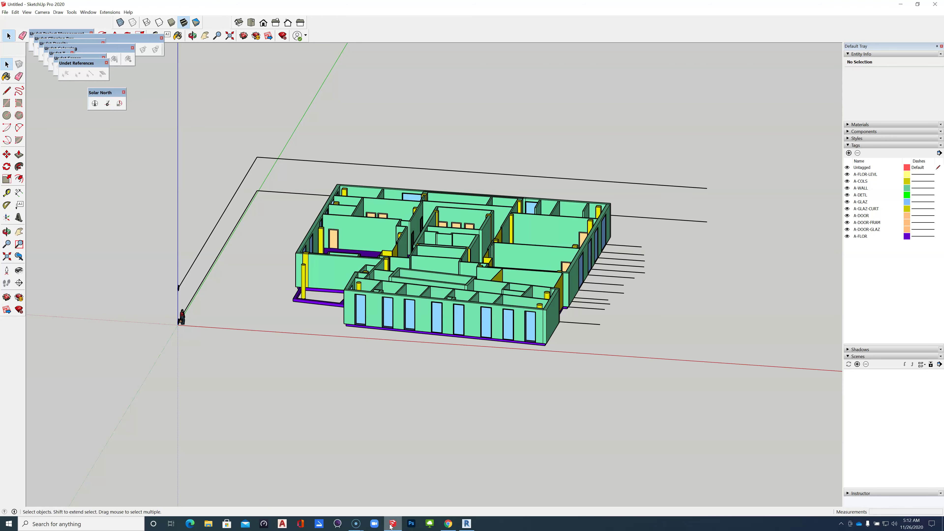